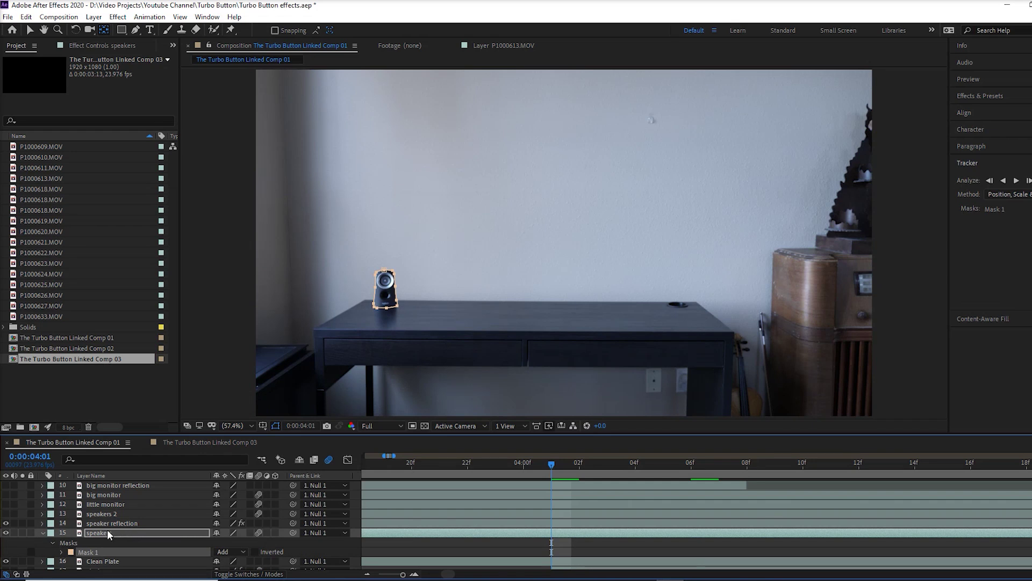
- Review the speakers layer's flight keyframes, then enable the composition's Motion Blur switch
{"action": "key", "text": "u"}
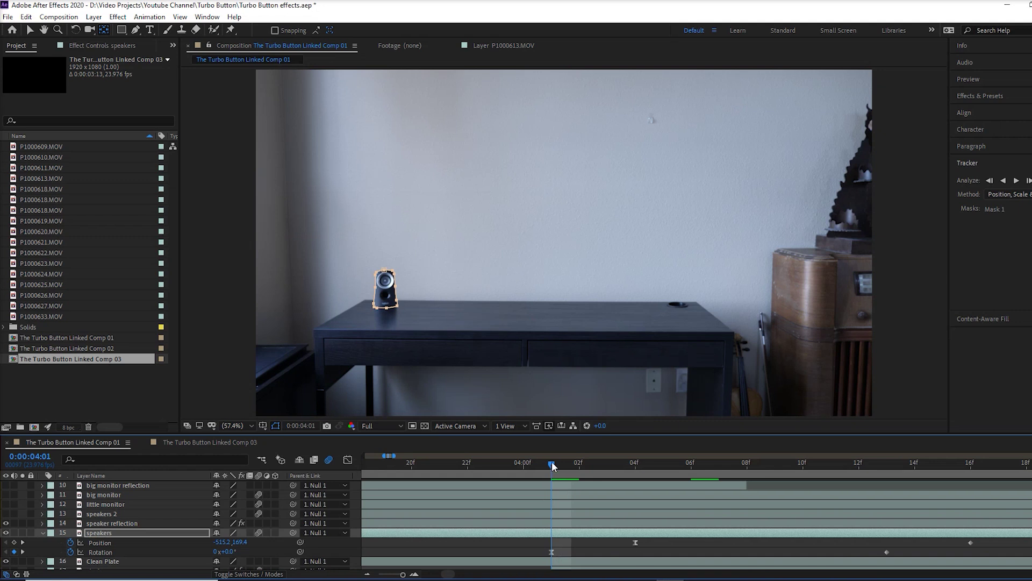
{"action": "left_click_drag", "start_coordinate": [552, 464], "coordinate": [571, 464]}
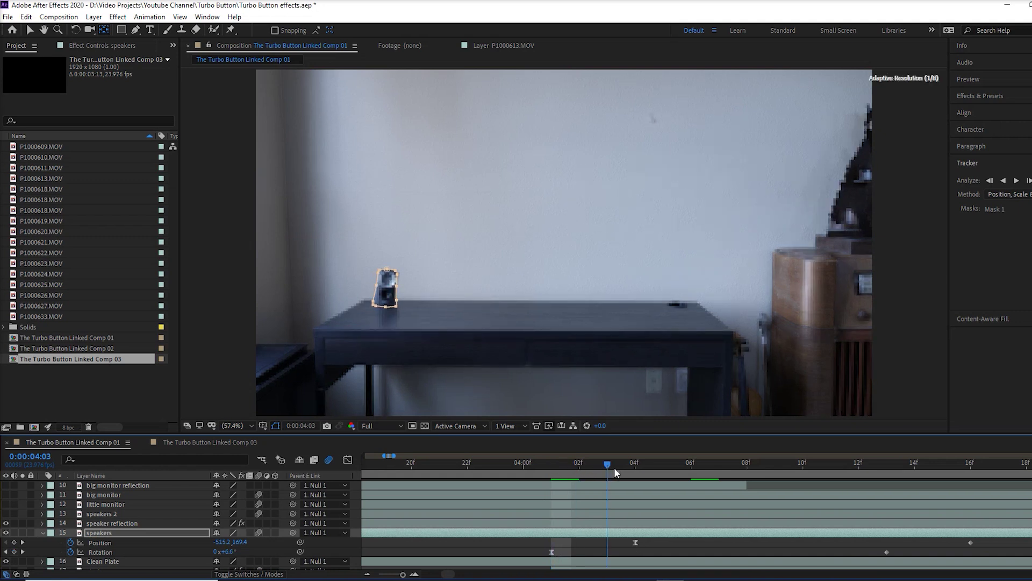
{"action": "left_click_drag", "start_coordinate": [645, 470], "coordinate": [549, 514]}
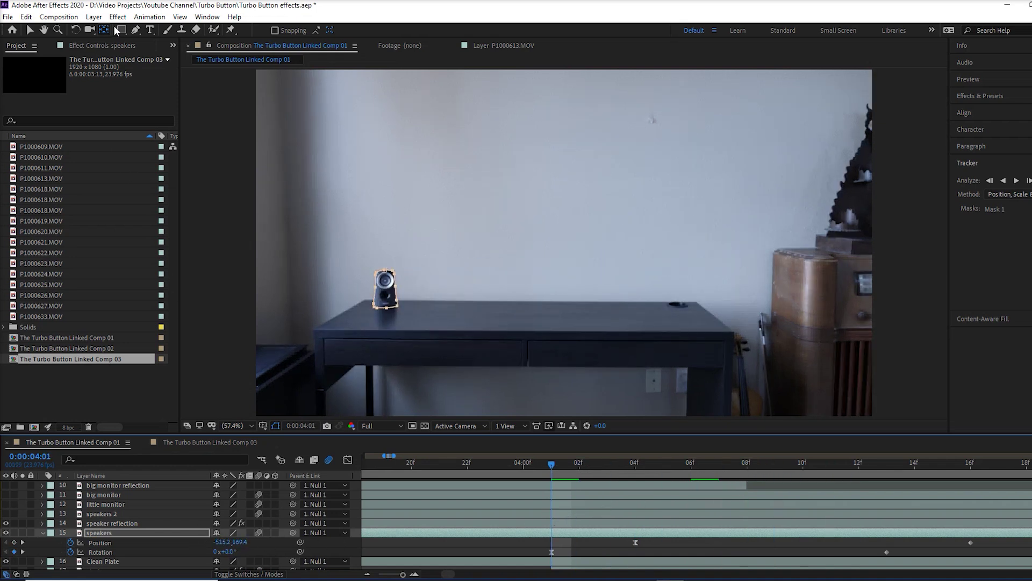
{"action": "left_click", "coordinate": [100, 533]}
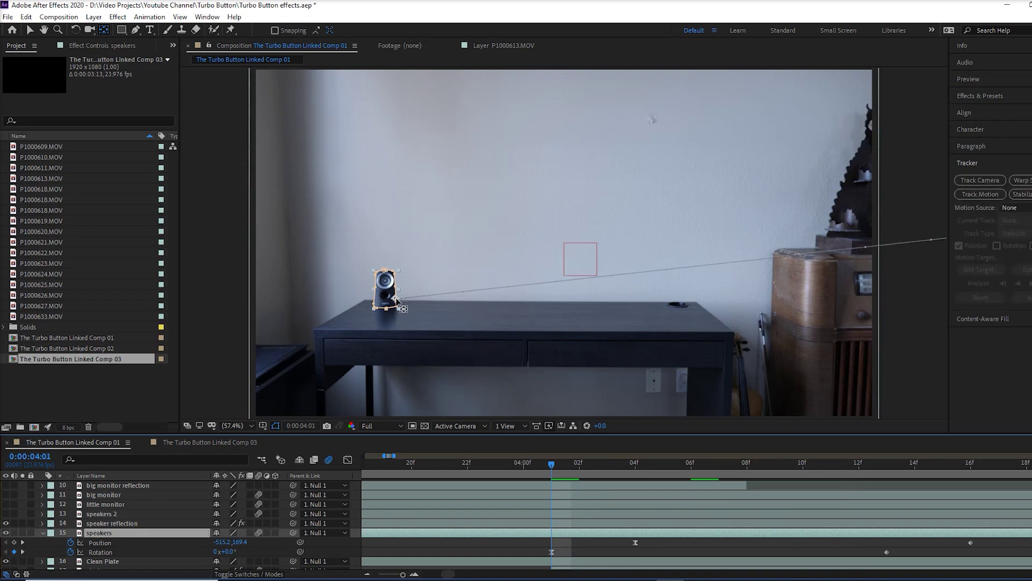
{"action": "left_click", "coordinate": [329, 459]}
- Scrub the speaker reflection's keyframes from 4:01 to 4:09 as it blurs to 36.9 and fades to 0%
{"action": "left_click", "coordinate": [115, 524]}
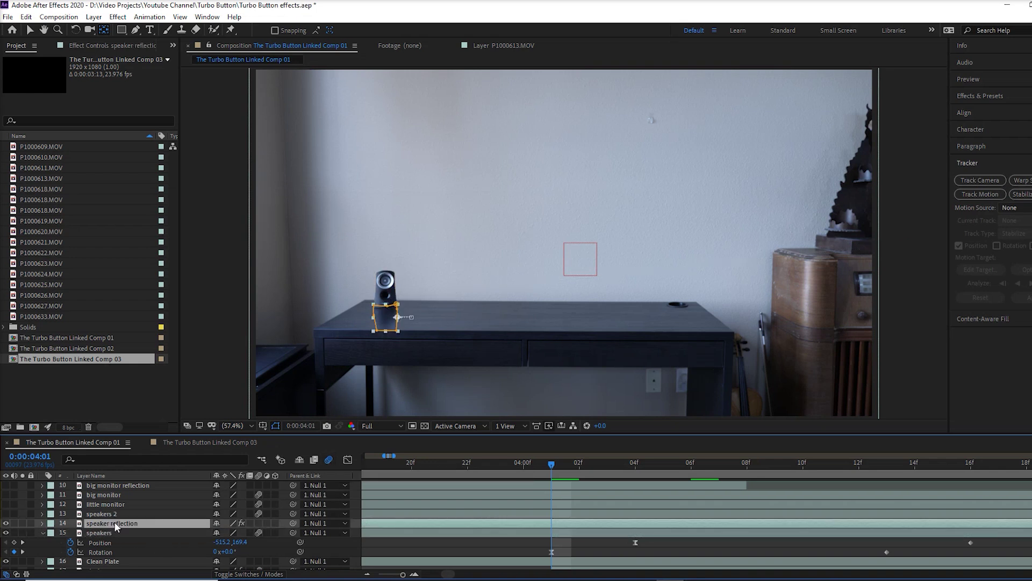
{"action": "key", "text": "u"}
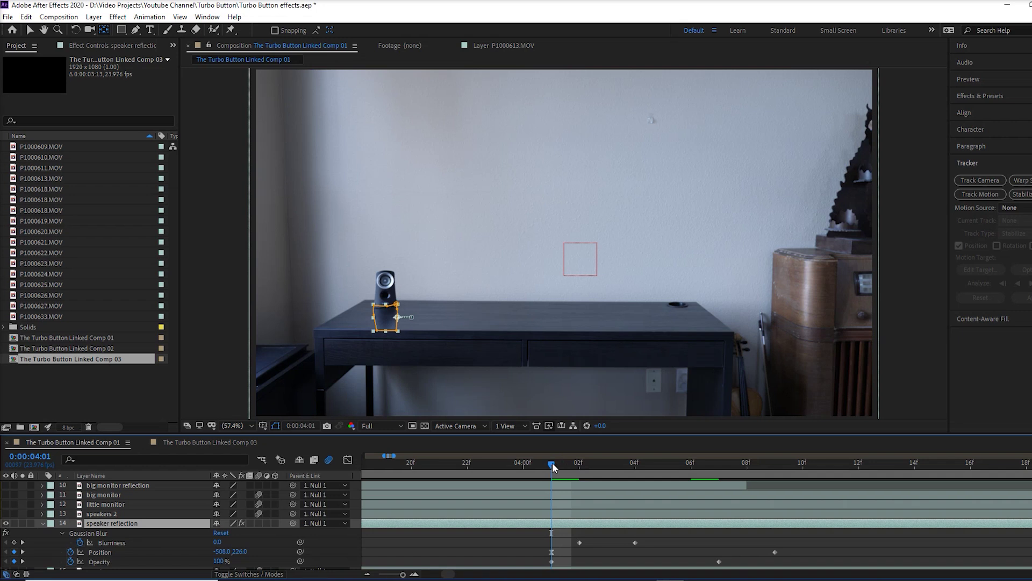
{"action": "left_click_drag", "start_coordinate": [564, 463], "coordinate": [600, 468]}
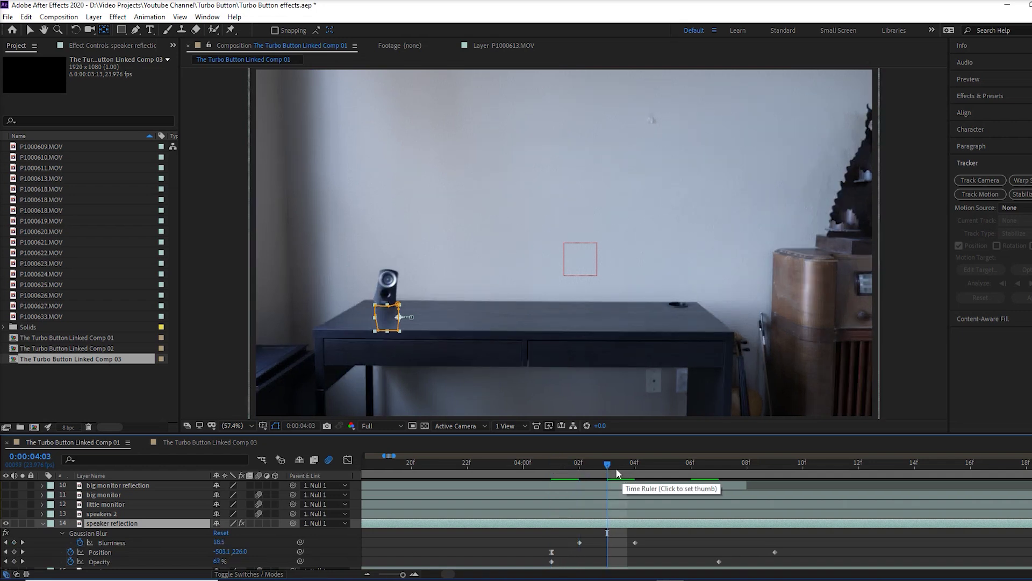
{"action": "left_click_drag", "start_coordinate": [618, 463], "coordinate": [688, 473]}
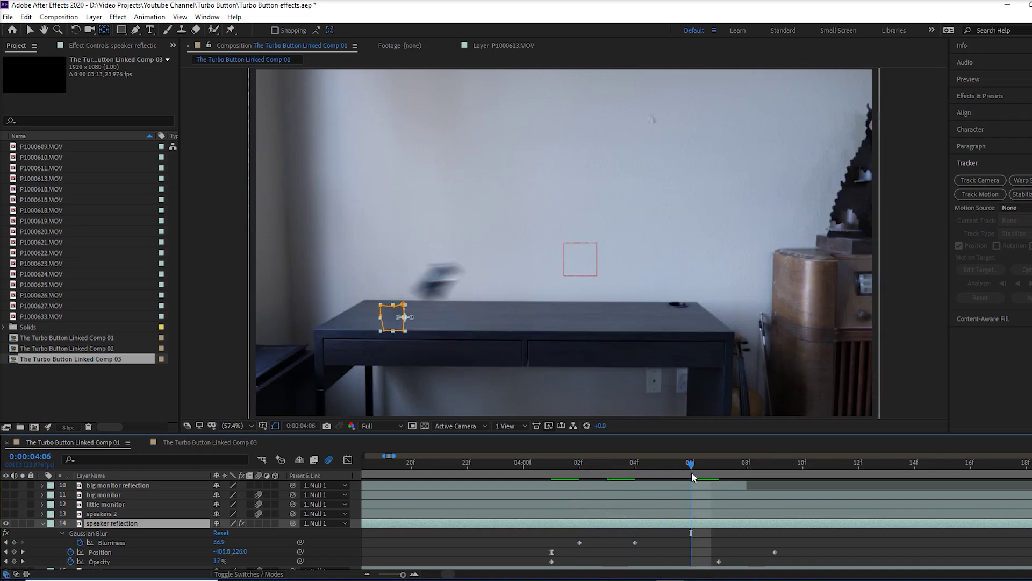
{"action": "mouse_move", "coordinate": [691, 473]}
{"action": "left_mouse_down"}
{"action": "mouse_move", "coordinate": [775, 465]}
{"action": "mouse_move", "coordinate": [692, 469]}
{"action": "left_mouse_up"}
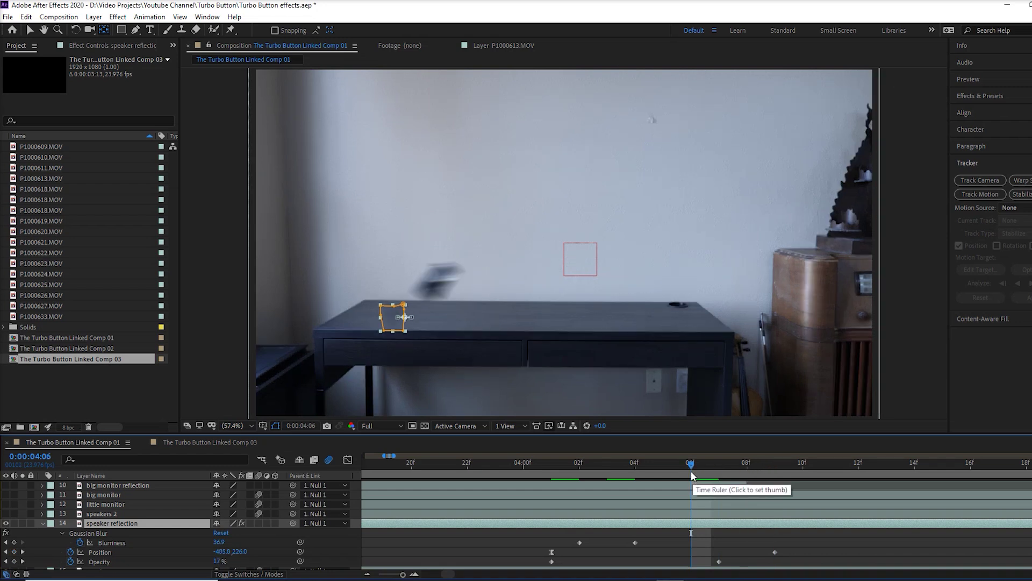
{"action": "left_click_drag", "start_coordinate": [692, 470], "coordinate": [772, 466]}
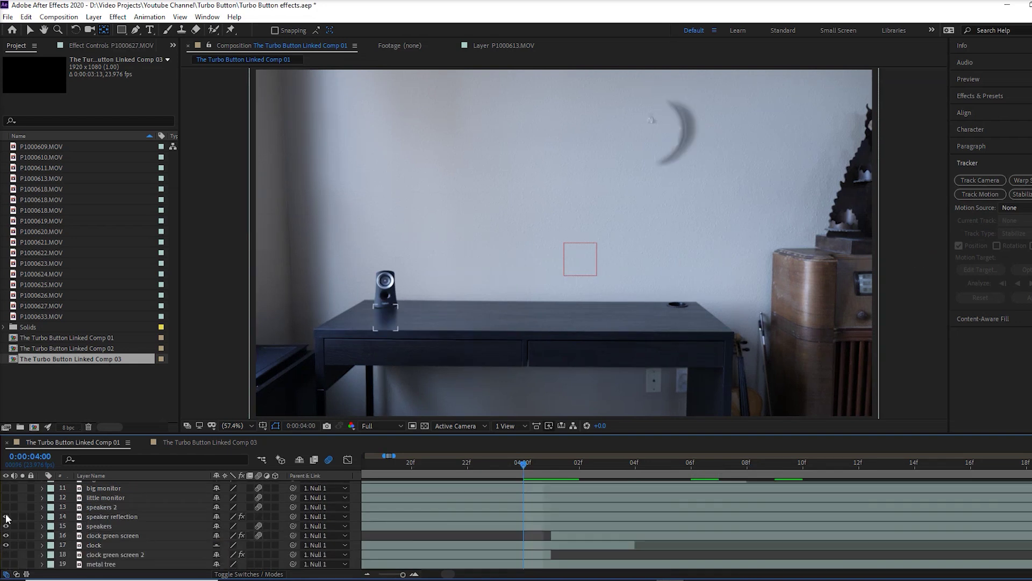
- Turn visibility back on for the monitor, speaker and seated person layers
{"action": "mouse_move", "coordinate": [7, 517]}
{"action": "left_mouse_down"}
{"action": "mouse_move", "coordinate": [6, 483]}
{"action": "mouse_move", "coordinate": [8, 503]}
{"action": "left_mouse_up"}
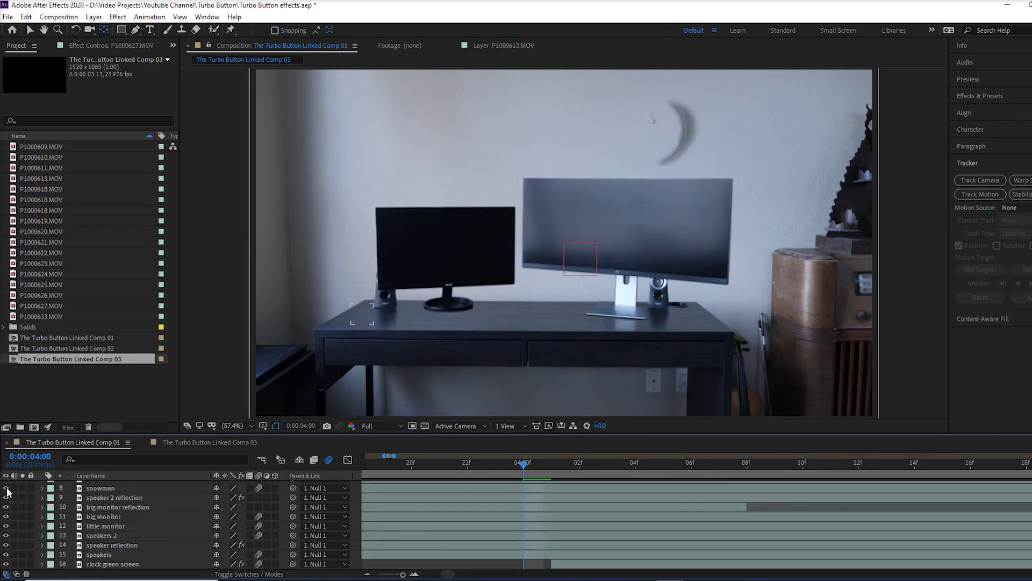
{"action": "scroll", "coordinate": [24, 527], "scroll_direction": "up", "scroll_amount": 2}
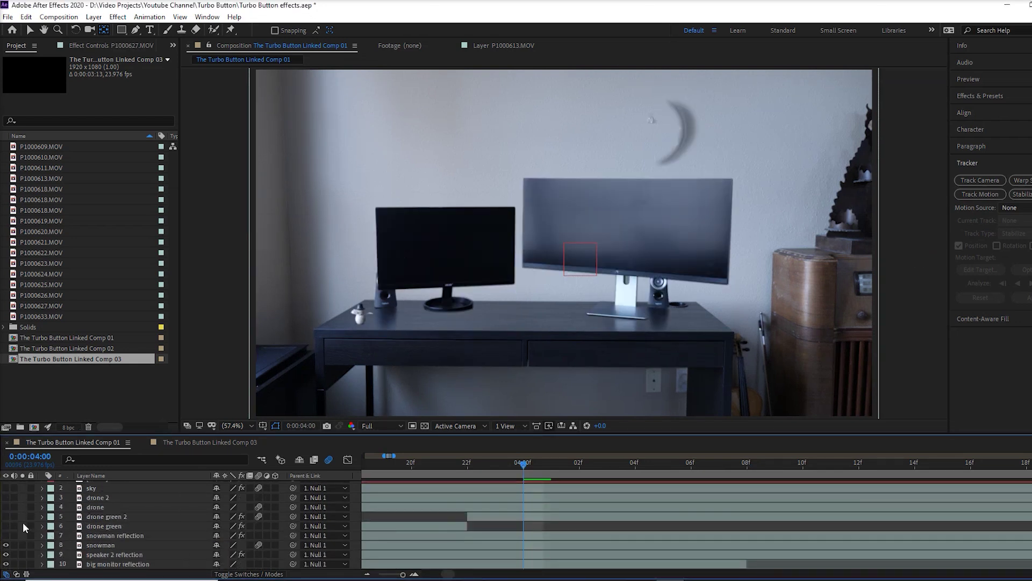
{"action": "left_click", "coordinate": [7, 488]}
{"action": "scroll", "coordinate": [48, 535], "scroll_direction": "down", "scroll_amount": 3}
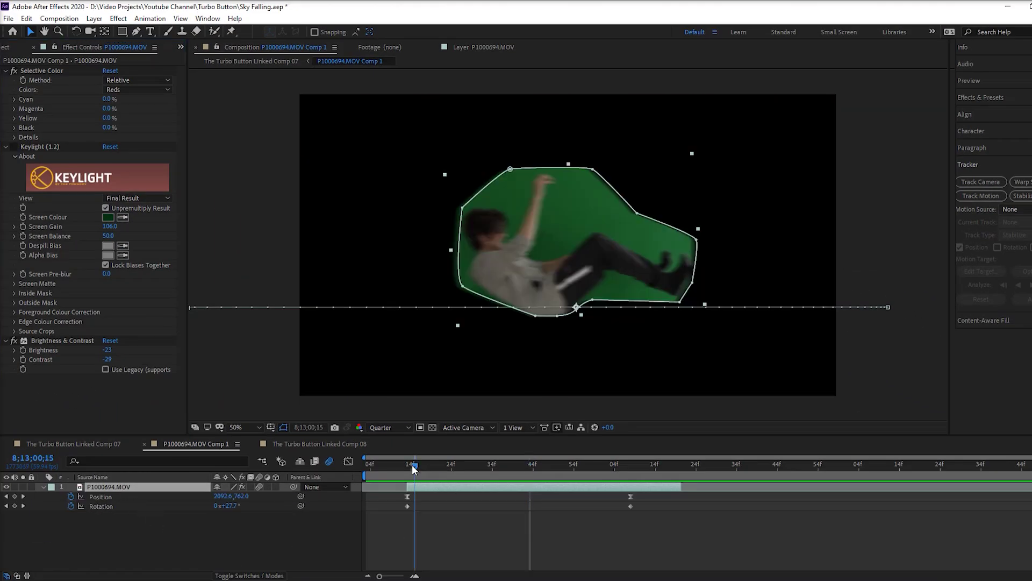
- Inspect Pixel Motion Blur and Brightness & Contrast in Linked Comp 07, then scrub the paper comp
{"action": "left_click_drag", "start_coordinate": [414, 468], "coordinate": [639, 470]}
{"action": "left_click", "coordinate": [73, 443]}
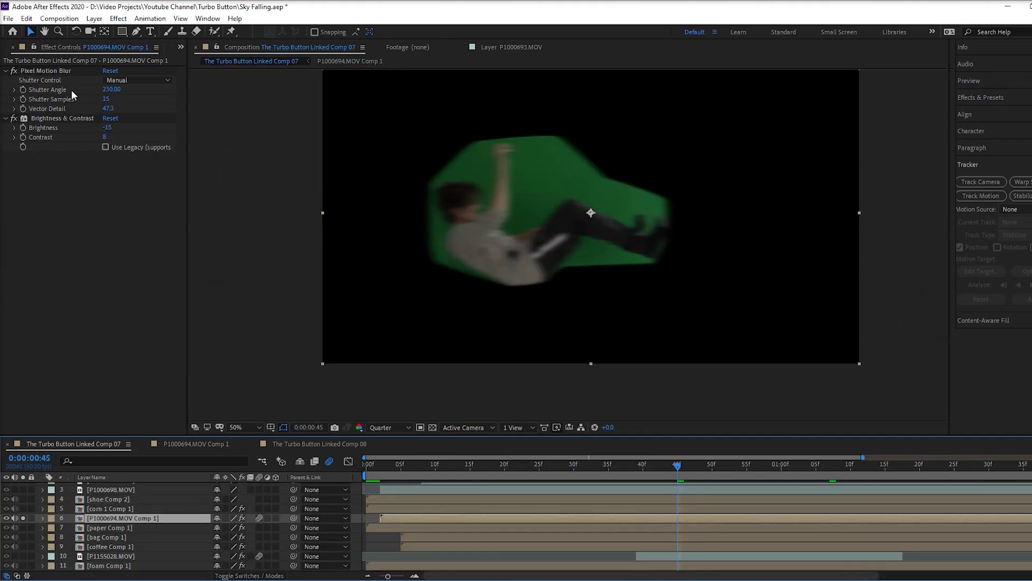
{"action": "left_click", "coordinate": [49, 70]}
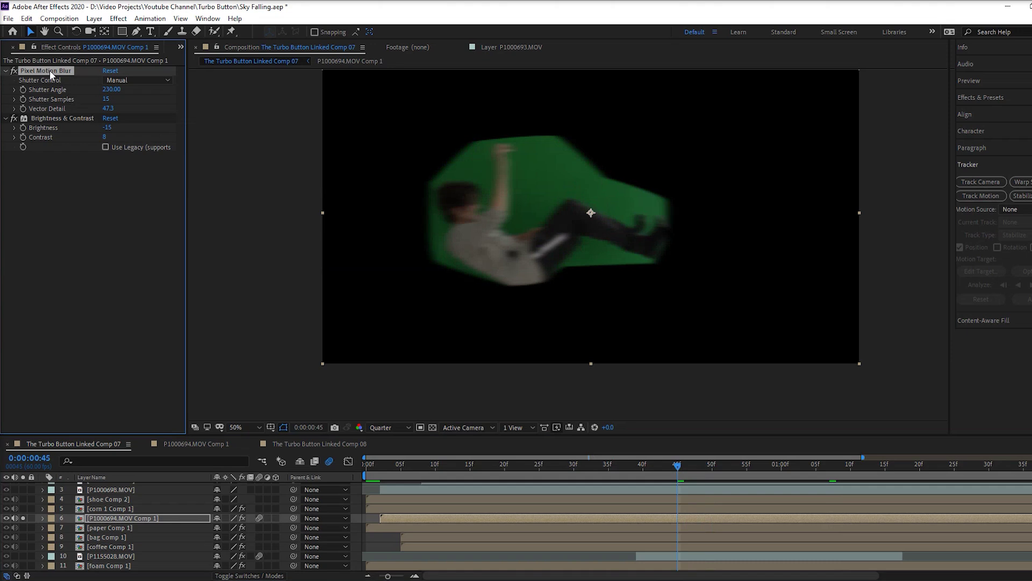
{"action": "left_click", "coordinate": [53, 117]}
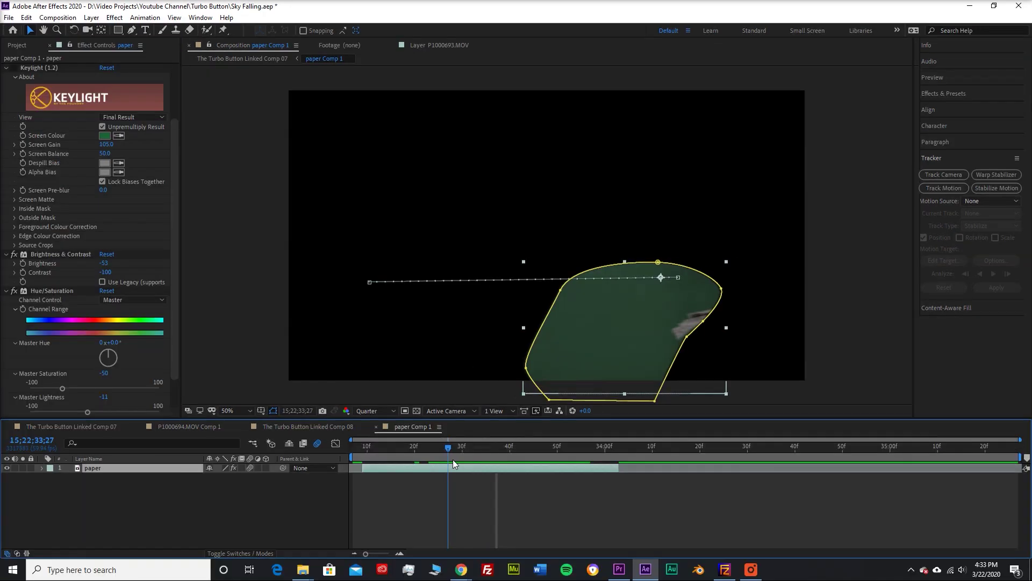
{"action": "left_click_drag", "start_coordinate": [453, 459], "coordinate": [420, 451]}
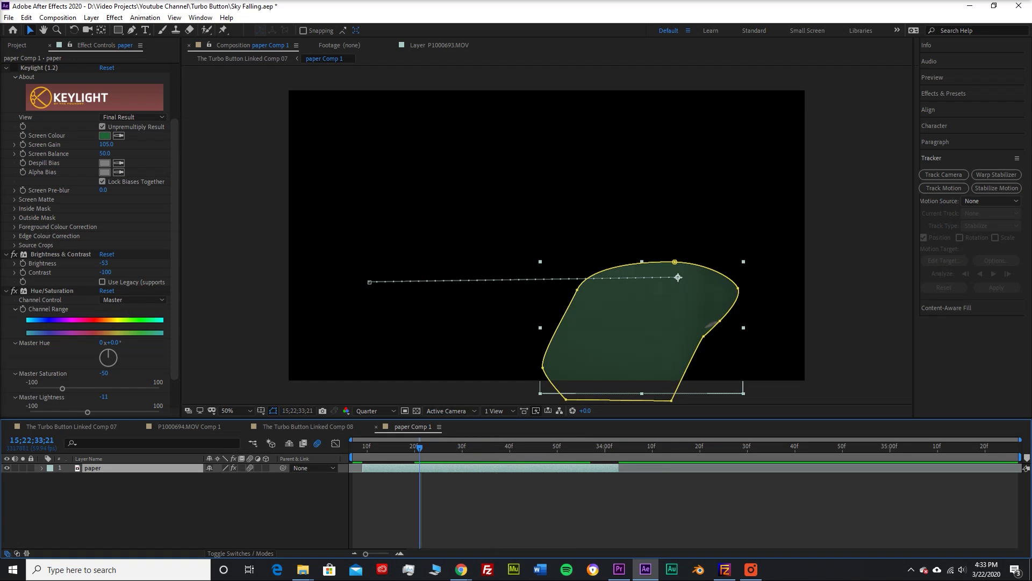
- Enable Keylight on the flying paper, then preview the guitar flying away in Linked Comp 07
{"action": "left_click", "coordinate": [14, 68]}
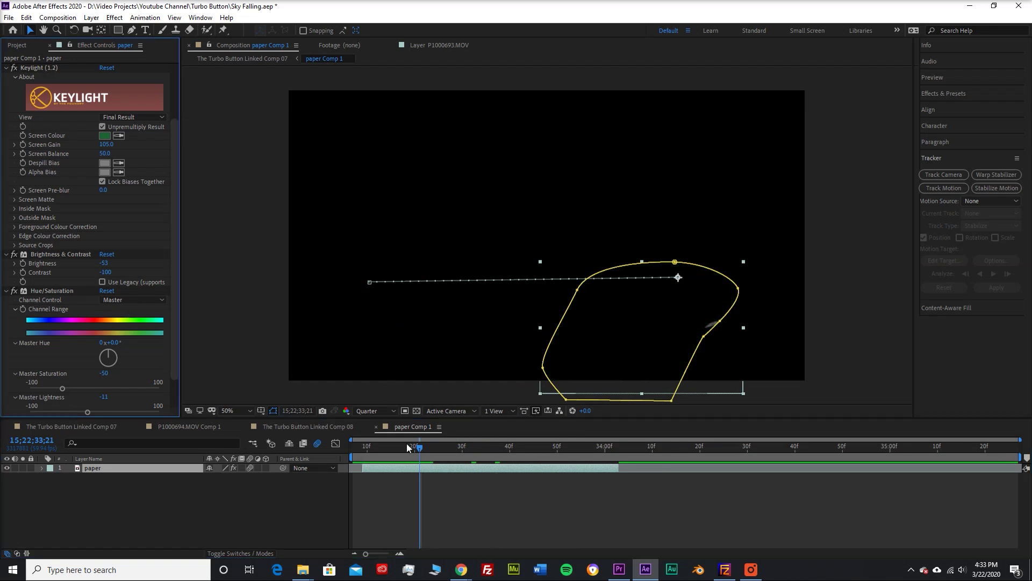
{"action": "left_click_drag", "start_coordinate": [420, 448], "coordinate": [494, 453]}
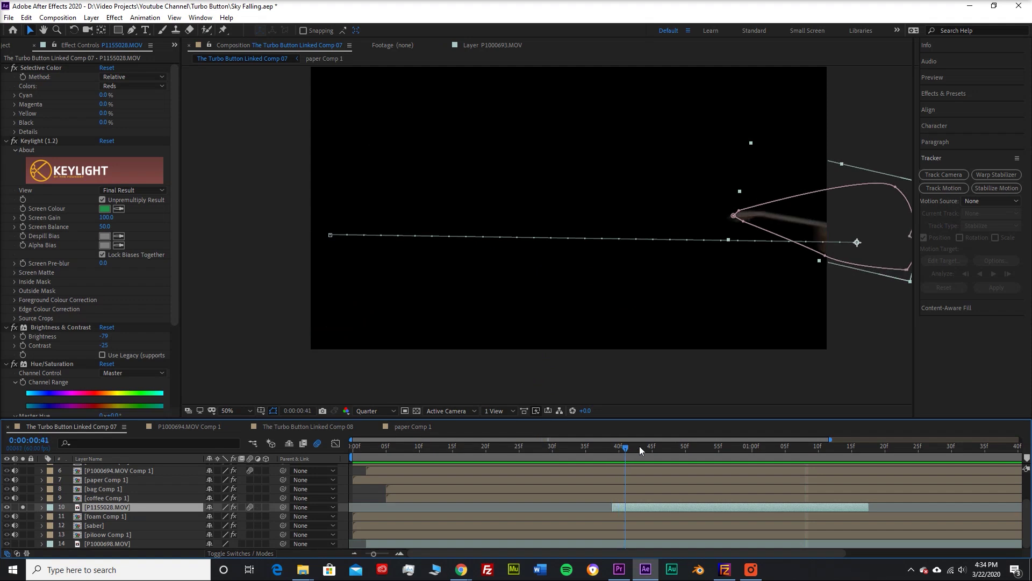
{"action": "left_click_drag", "start_coordinate": [640, 446], "coordinate": [612, 457]}
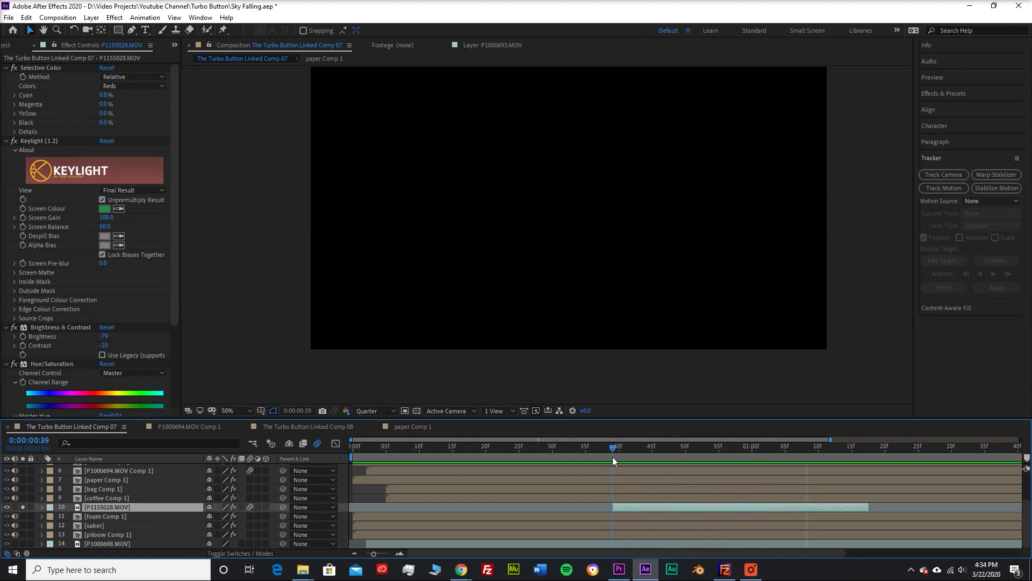
{"action": "key", "text": "space"}
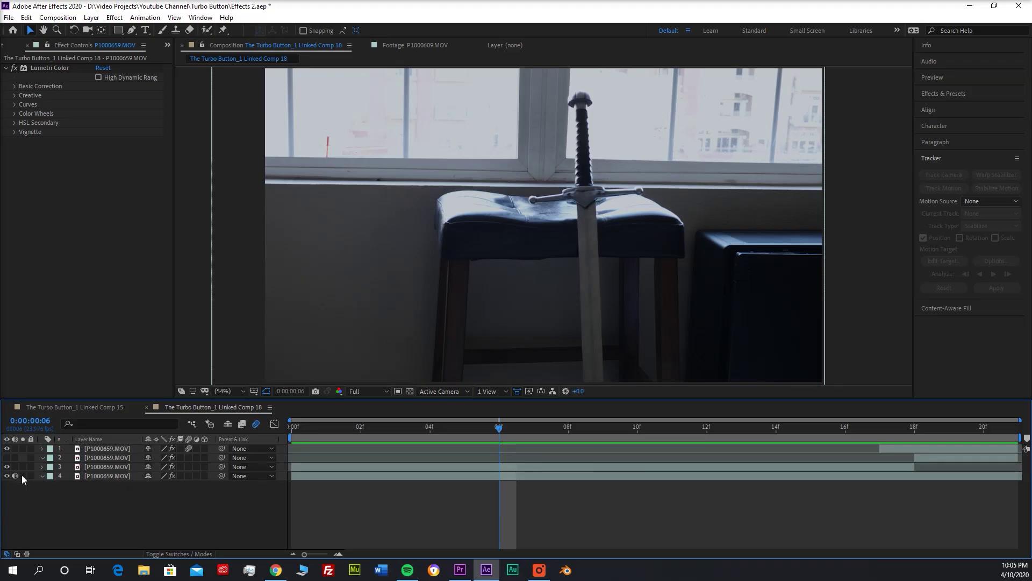
- Briefly solo layer 4, then watch the sword fall toward the stool
{"action": "left_click", "coordinate": [22, 475]}
{"action": "left_click", "coordinate": [22, 475]}
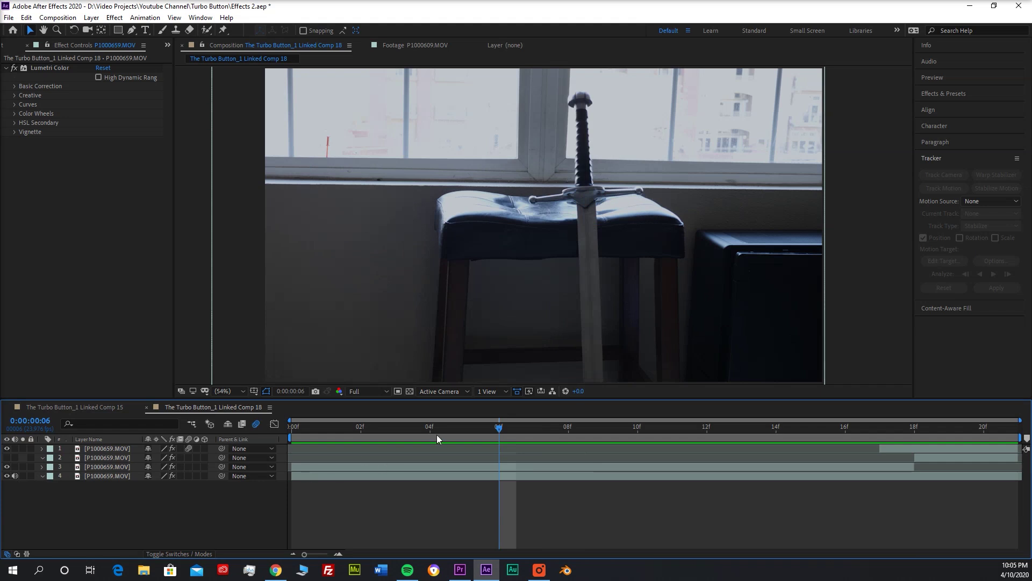
{"action": "left_click_drag", "start_coordinate": [494, 430], "coordinate": [876, 440]}
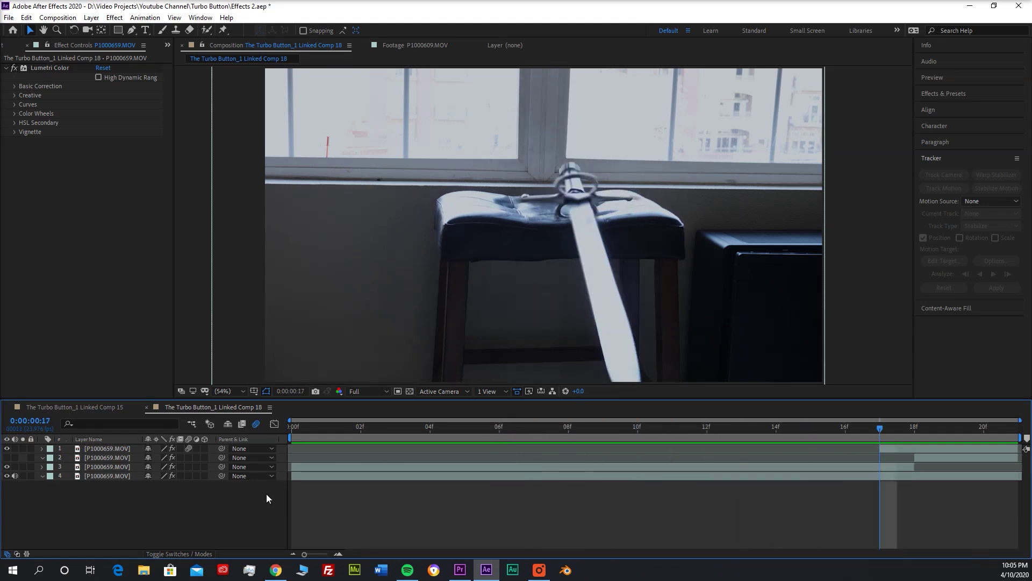
- Review the sword layer's mask, Position and Scale keyframes, then solo P1155042.MOV
{"action": "left_click", "coordinate": [107, 449]}
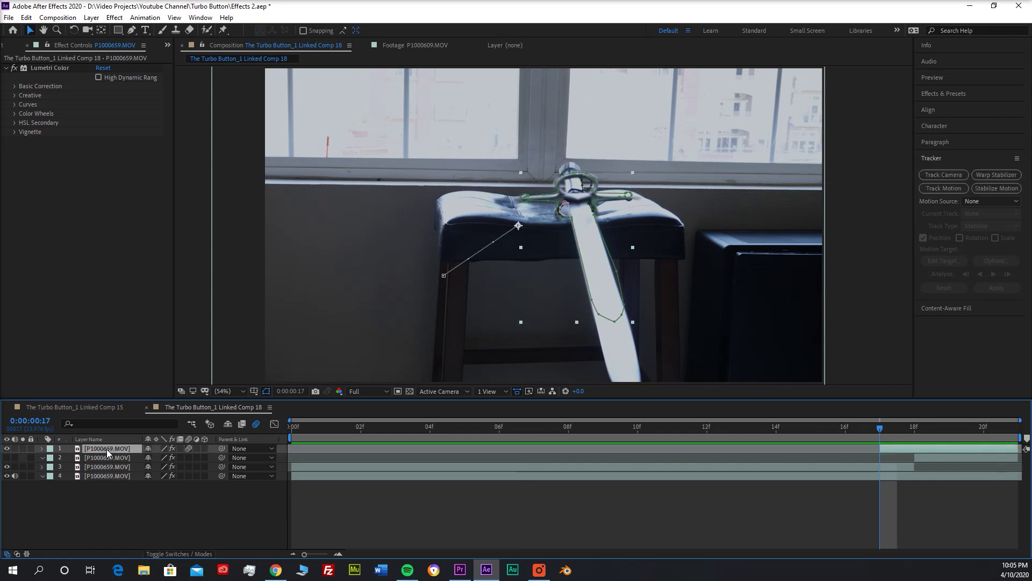
{"action": "key", "text": "m"}
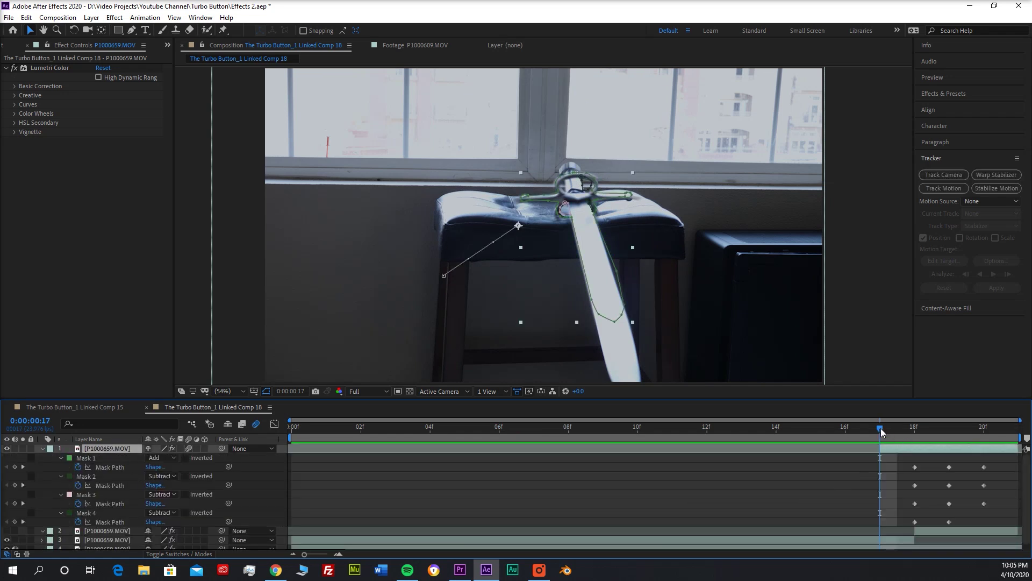
{"action": "left_click_drag", "start_coordinate": [881, 428], "coordinate": [968, 429]}
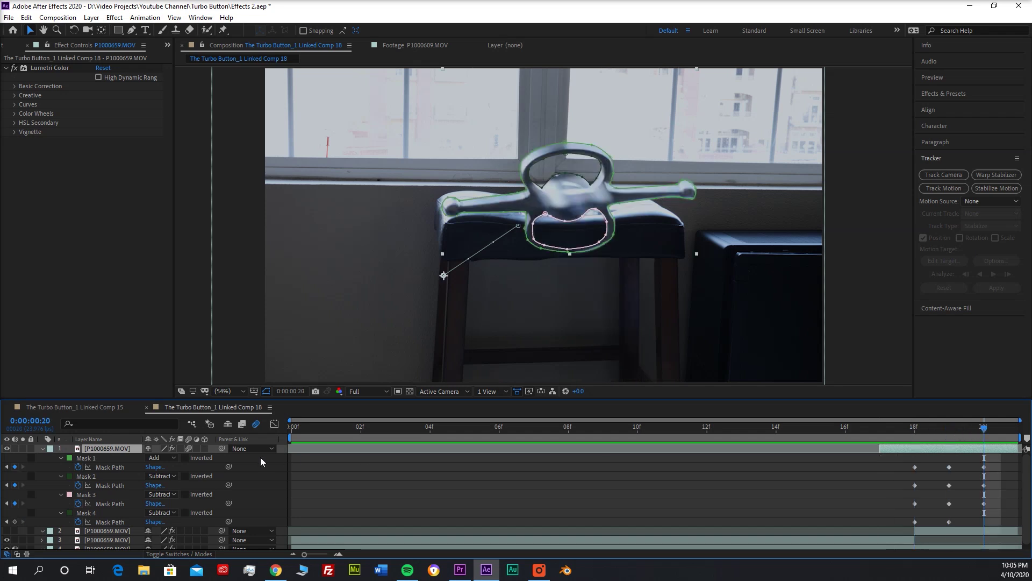
{"action": "key", "text": "p"}
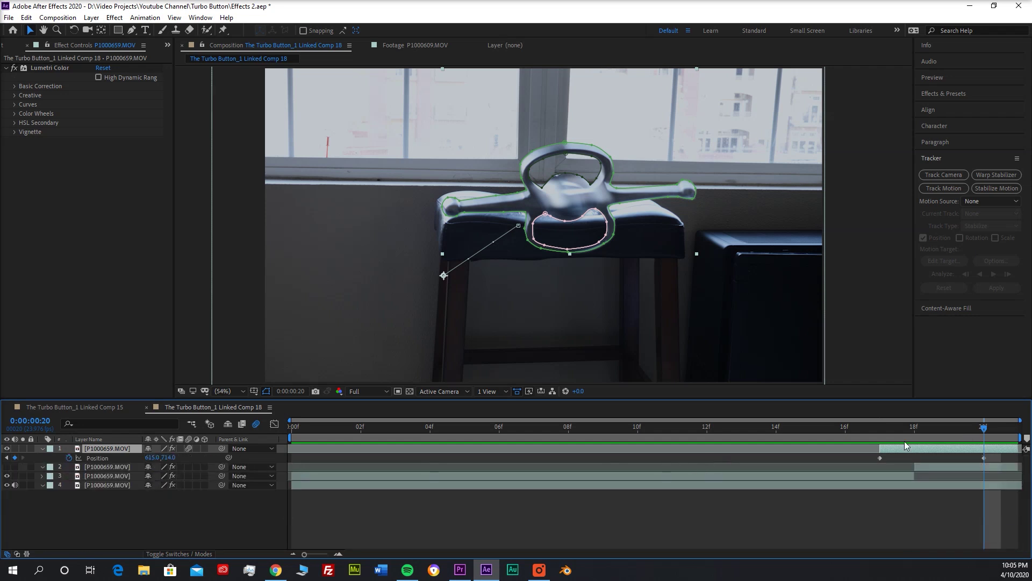
{"action": "left_click_drag", "start_coordinate": [893, 426], "coordinate": [978, 430]}
{"action": "key", "text": "s"}
{"action": "left_click_drag", "start_coordinate": [902, 434], "coordinate": [978, 435]}
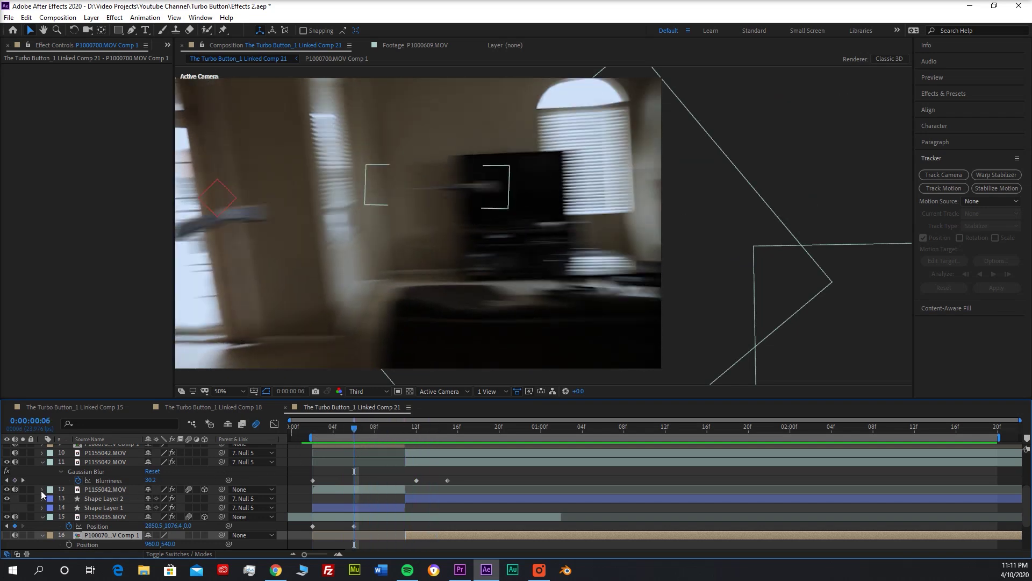
{"action": "left_click", "coordinate": [22, 489]}
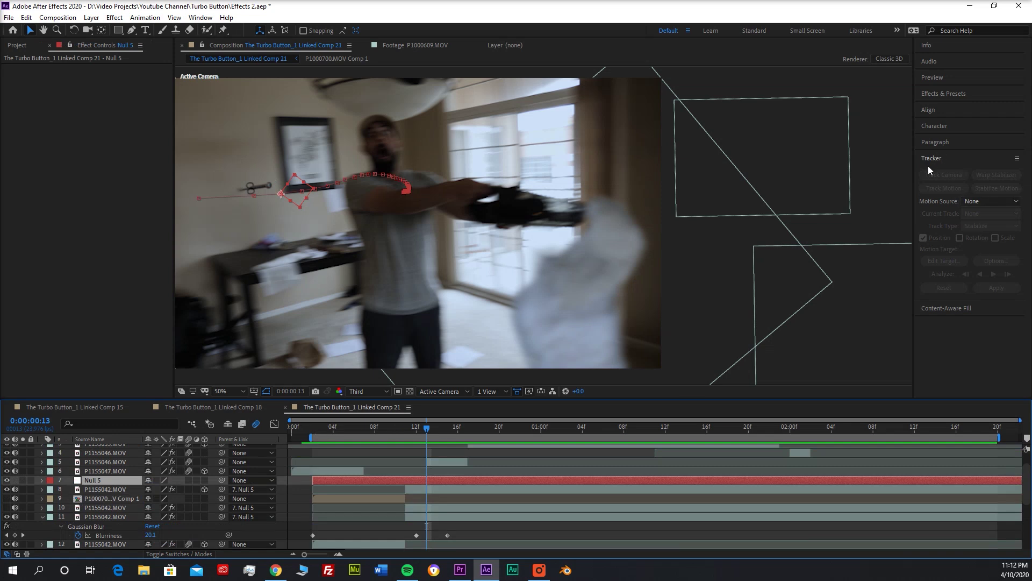
{"action": "left_click", "coordinate": [934, 159]}
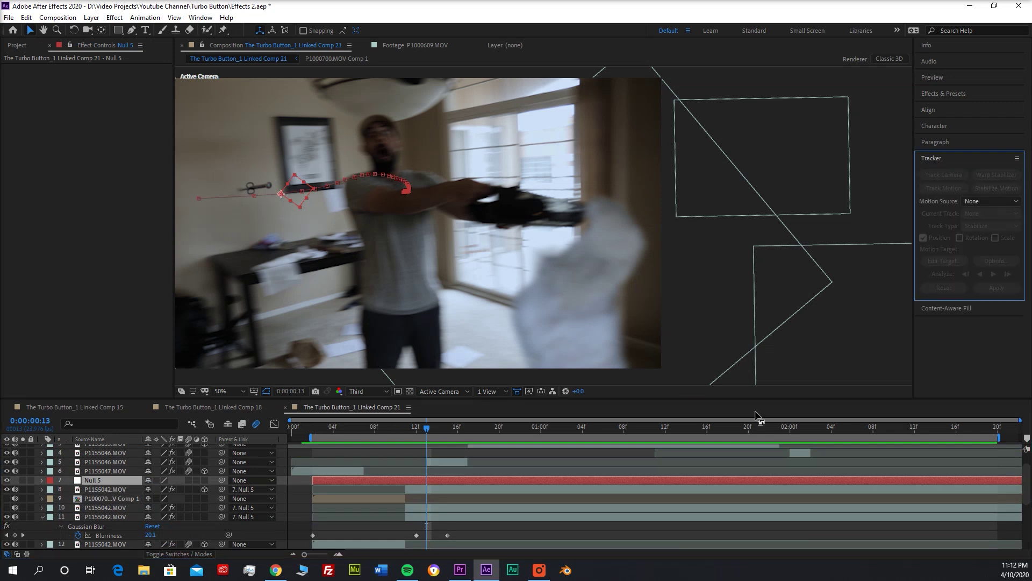
{"action": "left_click_drag", "start_coordinate": [427, 428], "coordinate": [655, 433]}
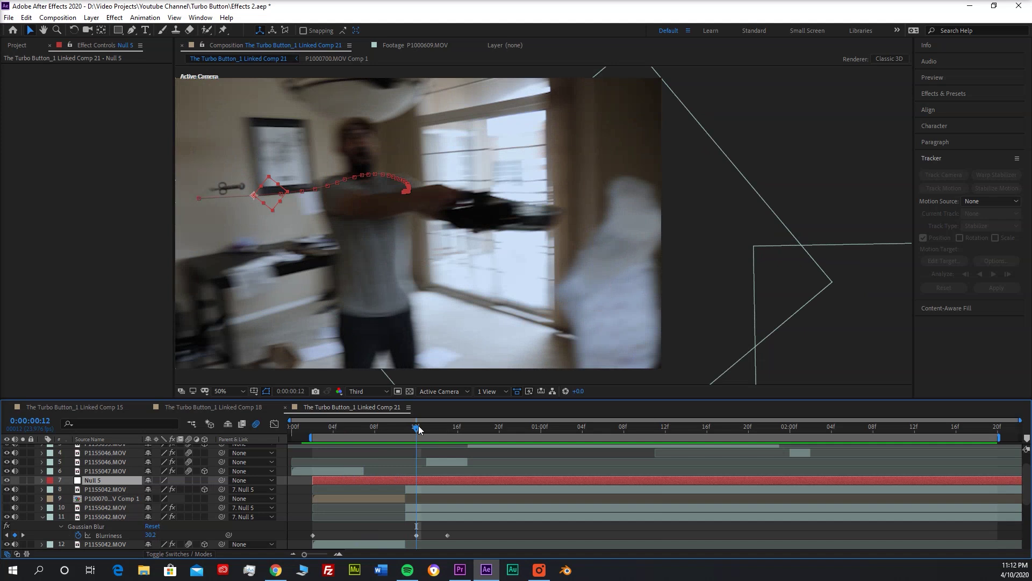
{"action": "left_click_drag", "start_coordinate": [418, 429], "coordinate": [247, 442]}
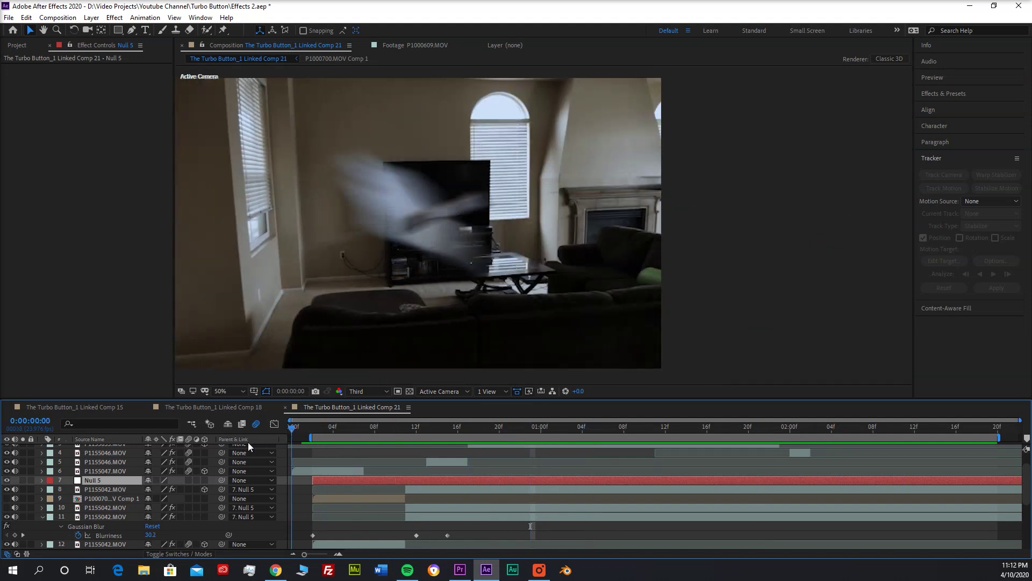
- Play a preview of the Linked Comp 21 vacuum shot
{"action": "key", "text": "space"}
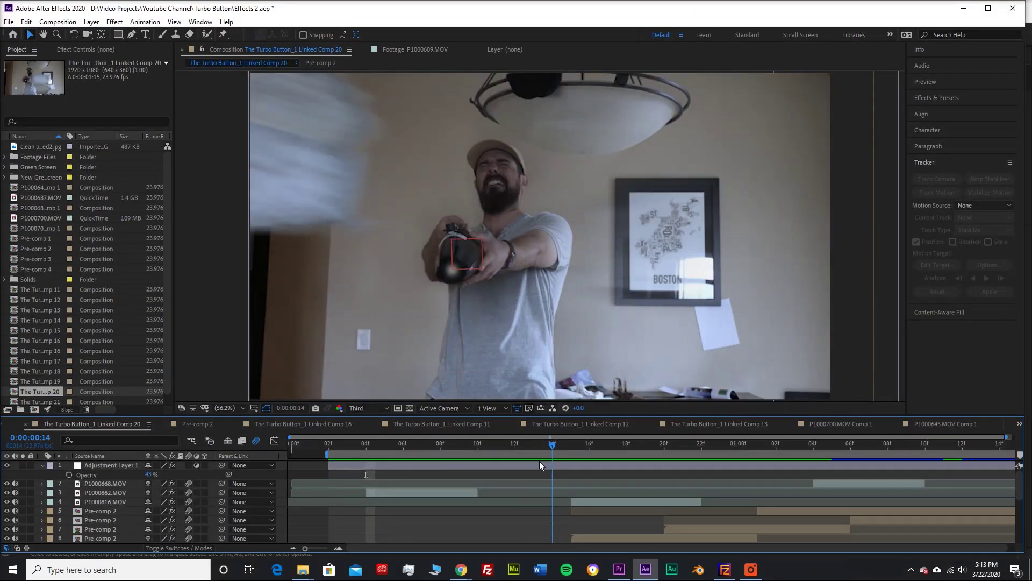
{"action": "key", "text": "Page_Up"}
{"action": "key", "text": "Page_Up"}
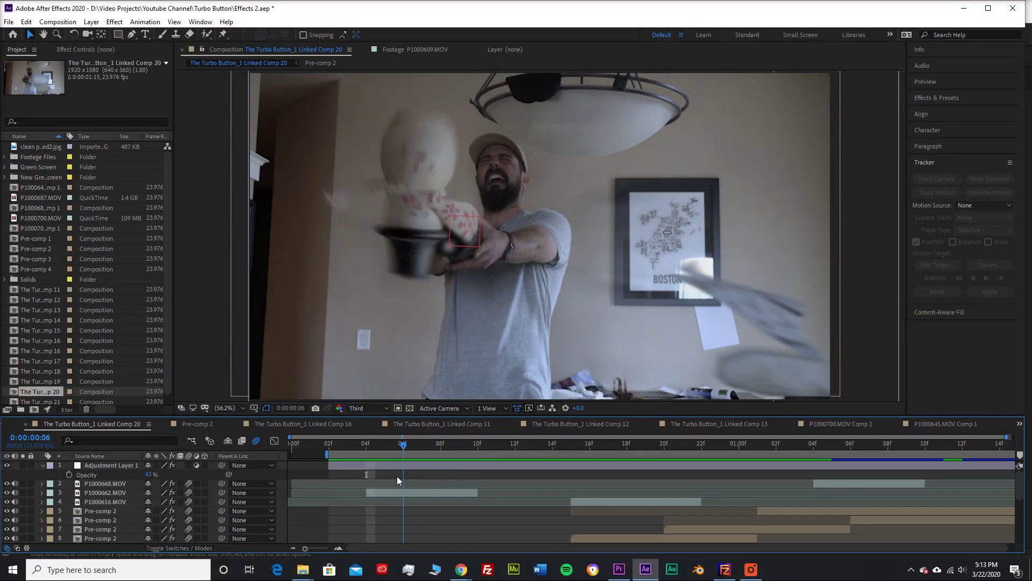
{"action": "key", "text": "Page_Up"}
{"action": "key", "text": "Page_Up"}
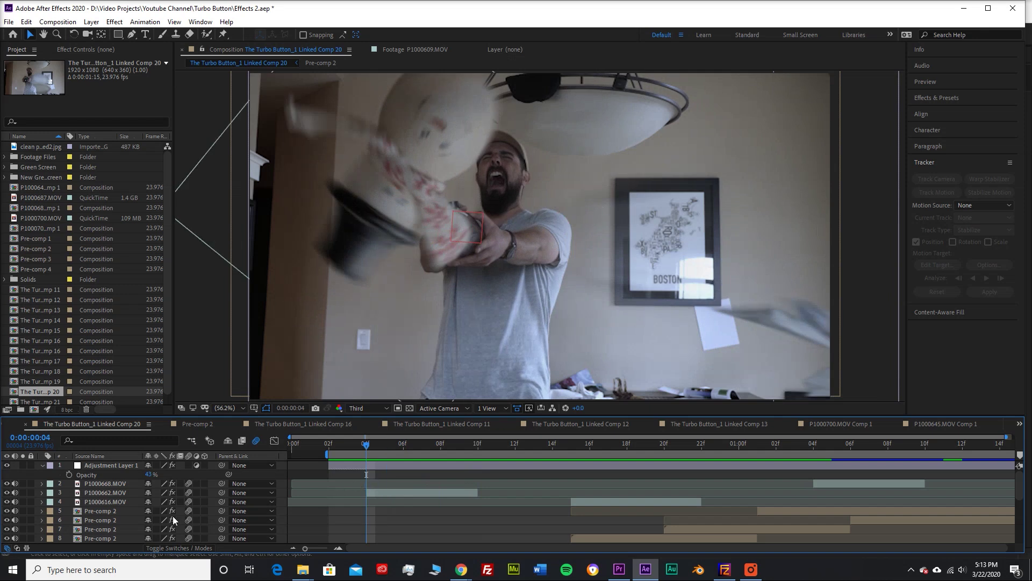
{"action": "left_click", "coordinate": [22, 492]}
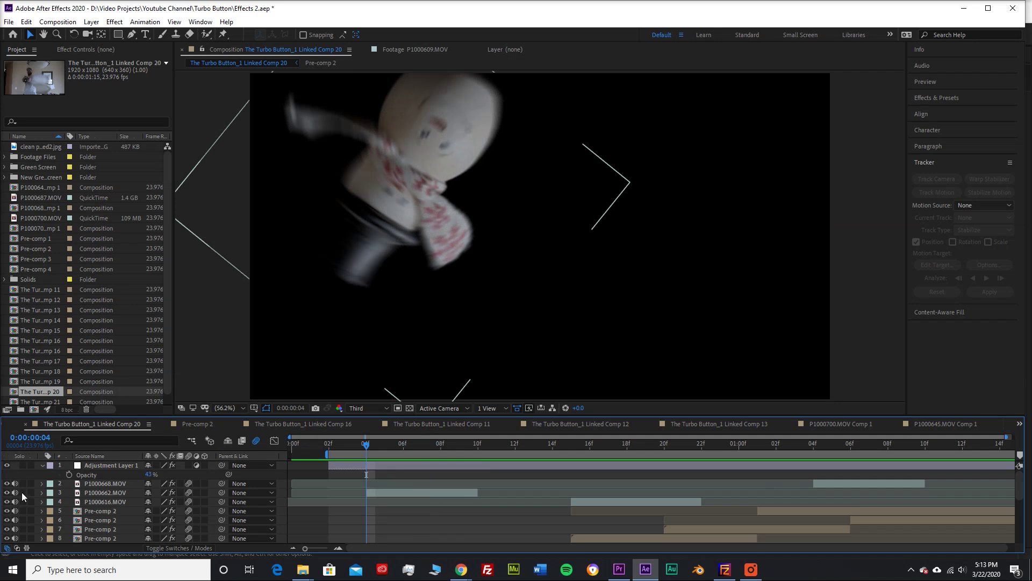
{"action": "left_click", "coordinate": [23, 492]}
{"action": "left_click", "coordinate": [93, 493]}
{"action": "key", "text": "u"}
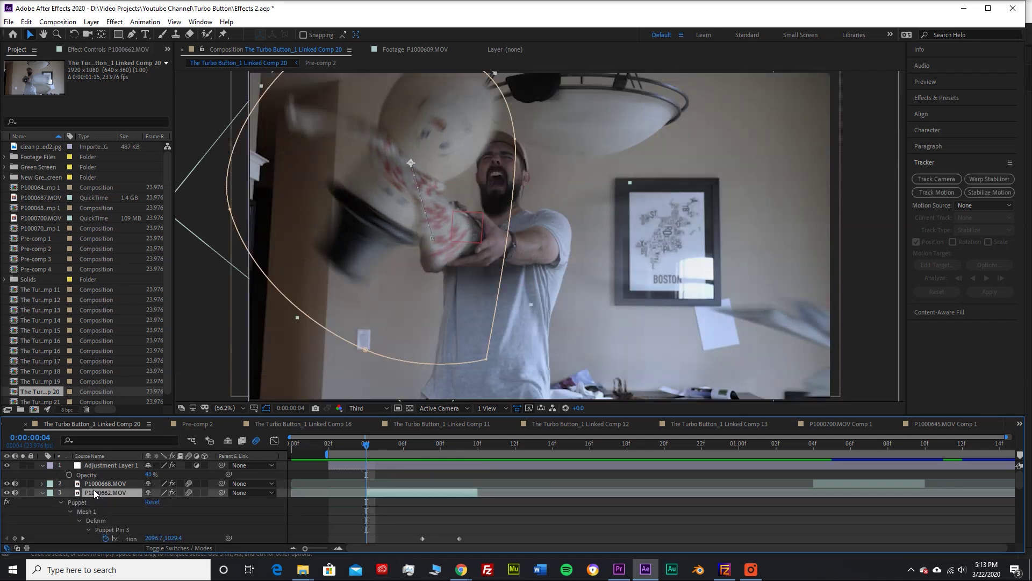
{"action": "scroll", "coordinate": [207, 521], "scroll_direction": "down", "scroll_amount": 5}
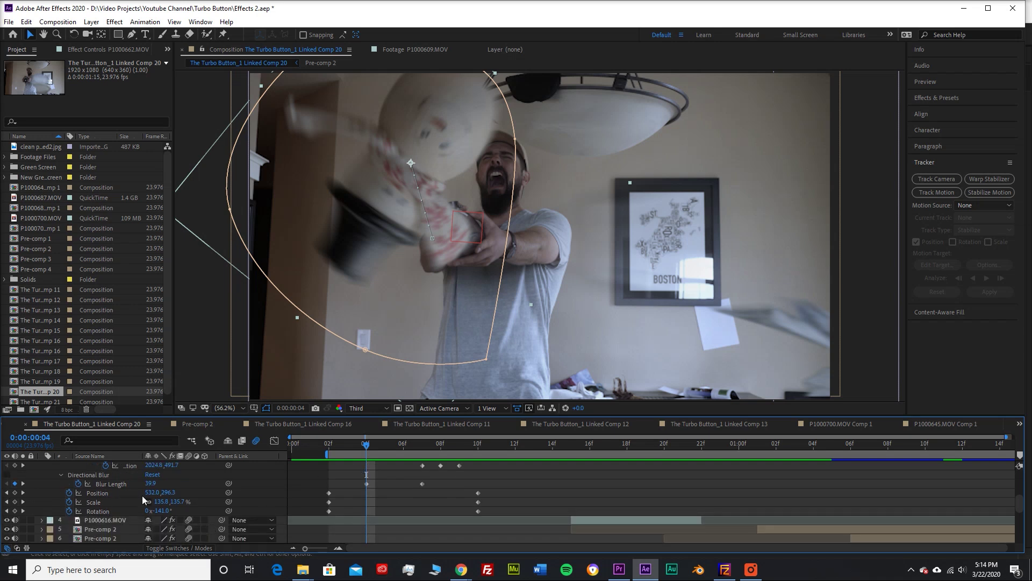
{"action": "left_click", "coordinate": [333, 444]}
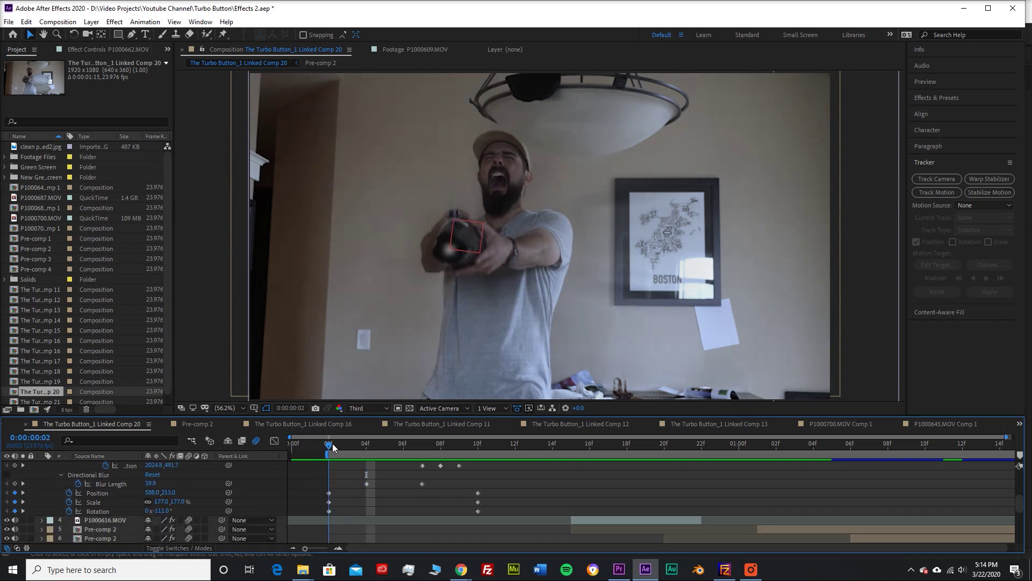
{"action": "left_click_drag", "start_coordinate": [333, 446], "coordinate": [367, 478]}
{"action": "scroll", "coordinate": [109, 483], "scroll_direction": "up", "scroll_amount": 3}
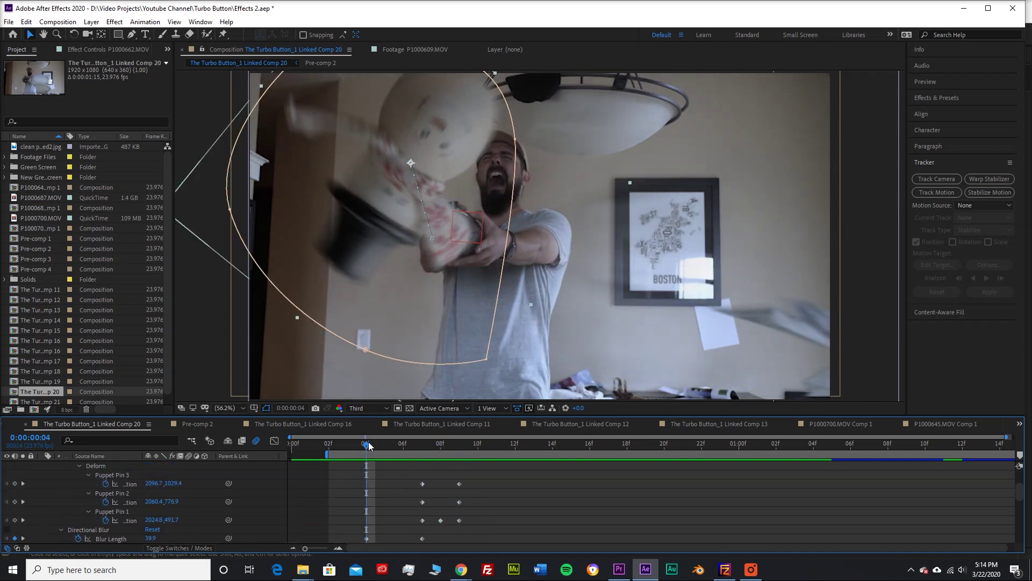
{"action": "left_click_drag", "start_coordinate": [369, 442], "coordinate": [418, 446]}
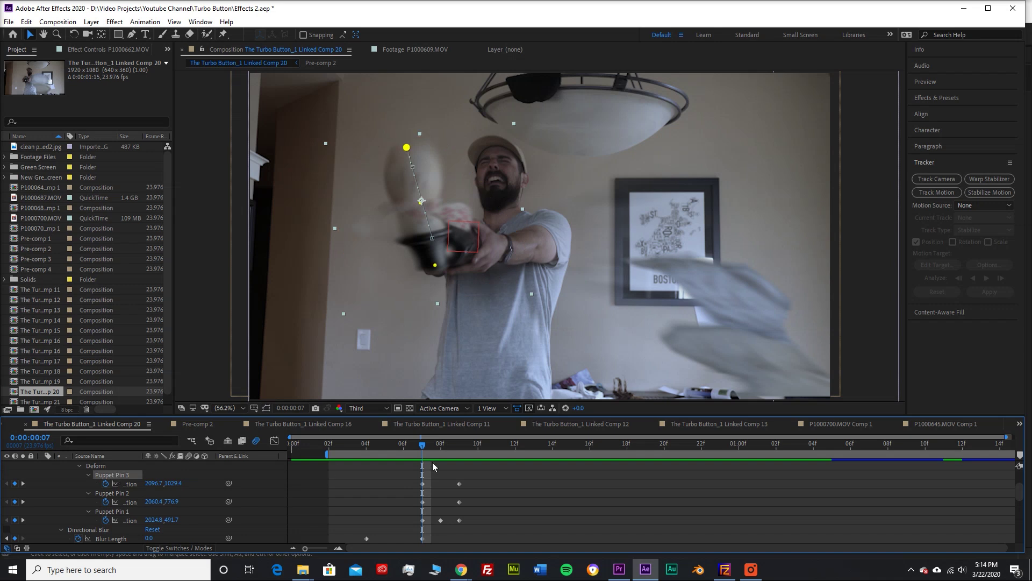
{"action": "left_click_drag", "start_coordinate": [424, 445], "coordinate": [444, 451]}
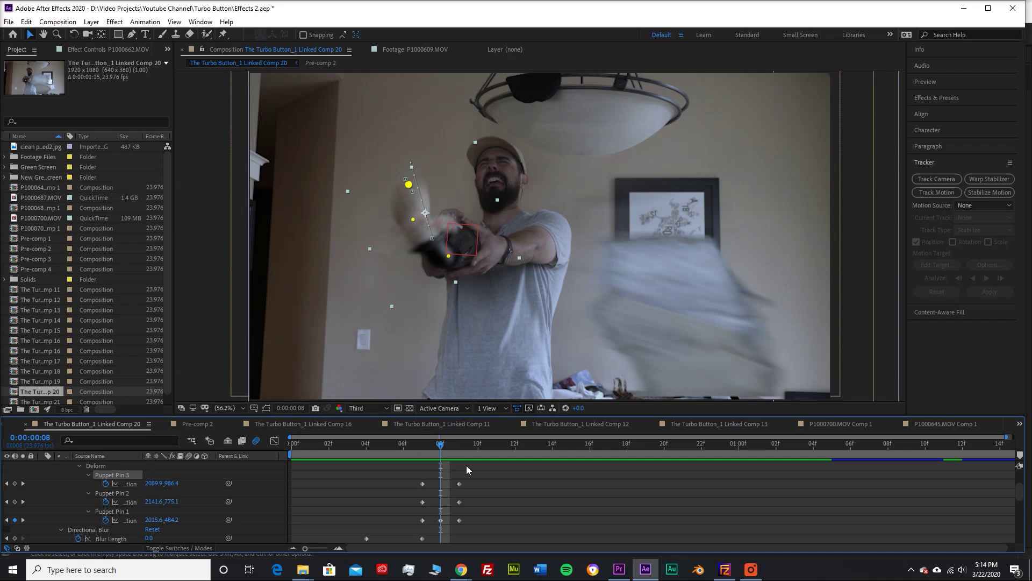
{"action": "left_click_drag", "start_coordinate": [440, 448], "coordinate": [453, 444]}
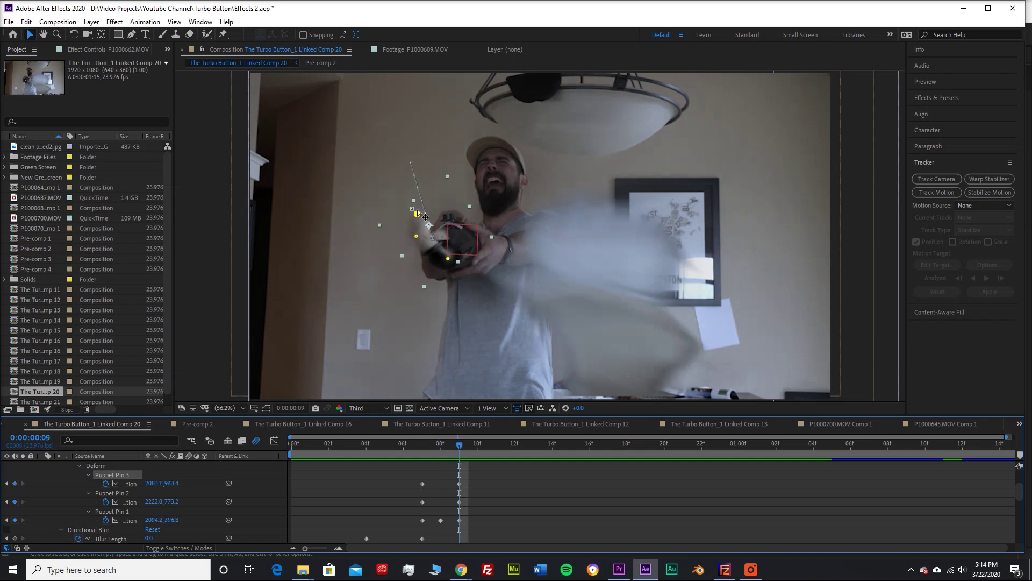
{"action": "left_click_drag", "start_coordinate": [459, 442], "coordinate": [476, 444]}
{"action": "scroll", "coordinate": [128, 489], "scroll_direction": "up", "scroll_amount": 1}
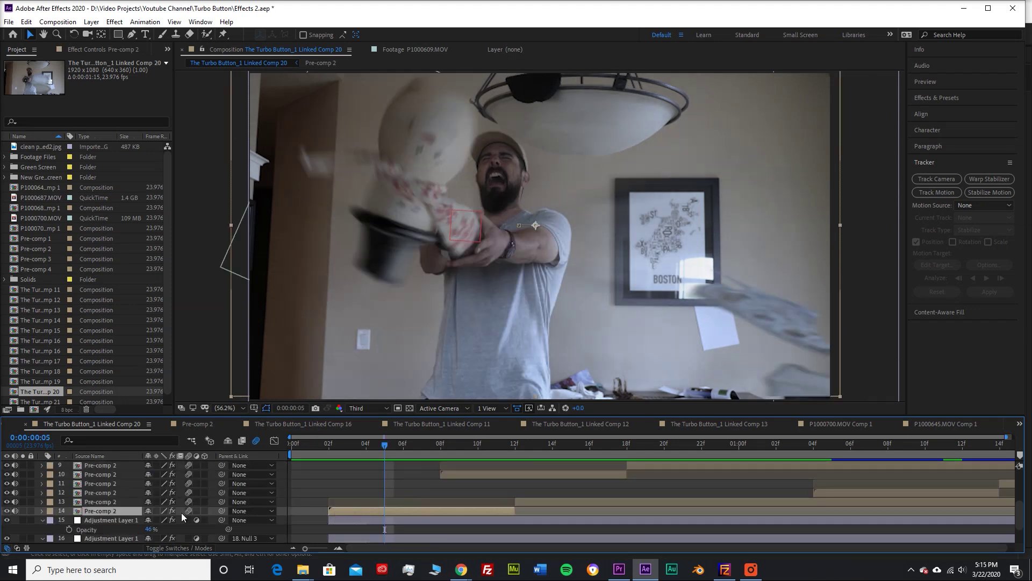
- Open the nested Pre-comp 2 and scrub from frame 1 to watch its object fly out
{"action": "double_click", "coordinate": [77, 510]}
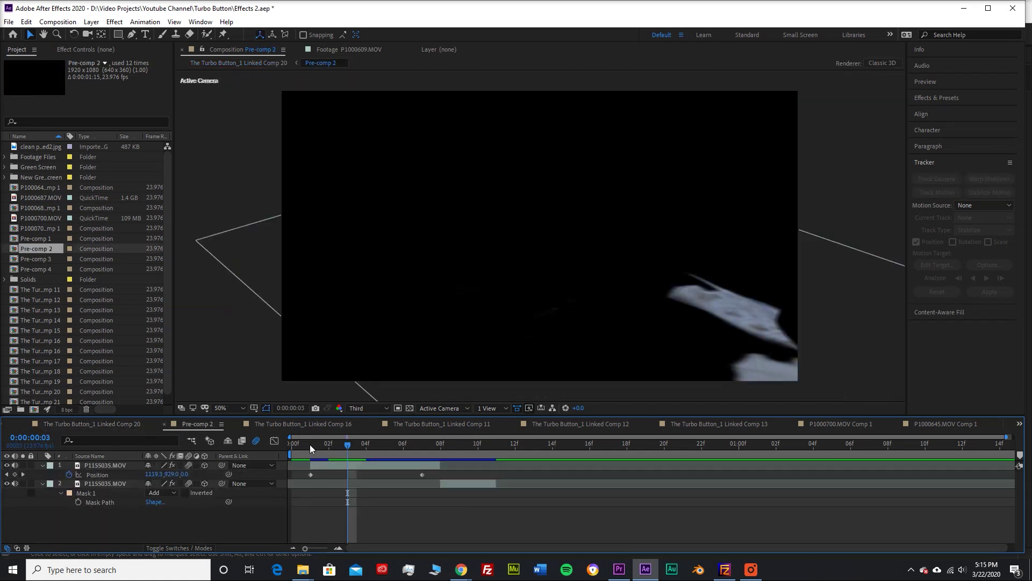
{"action": "left_click", "coordinate": [310, 444]}
{"action": "left_click_drag", "start_coordinate": [309, 444], "coordinate": [437, 444]}
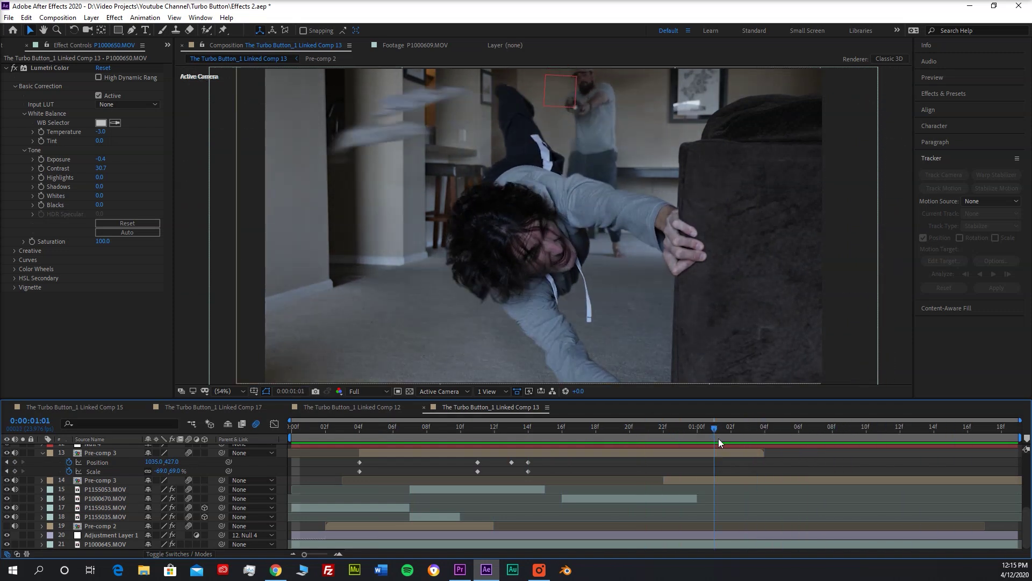
{"action": "key", "text": "Home"}
{"action": "left_click", "coordinate": [571, 102]}
{"action": "key", "text": "t"}
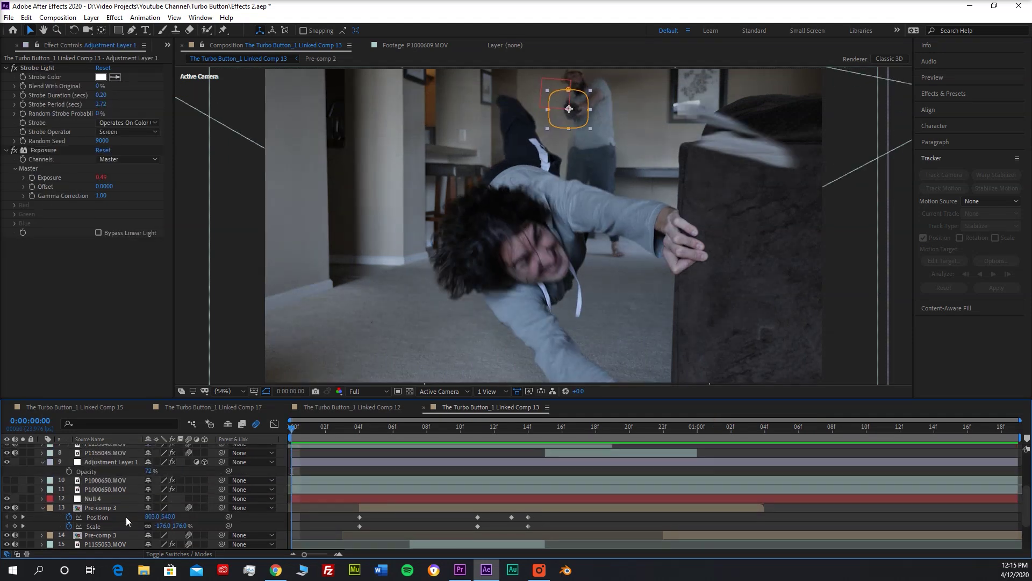
{"action": "scroll", "coordinate": [126, 517], "scroll_direction": "up", "scroll_amount": 1}
{"action": "left_click", "coordinate": [102, 460]}
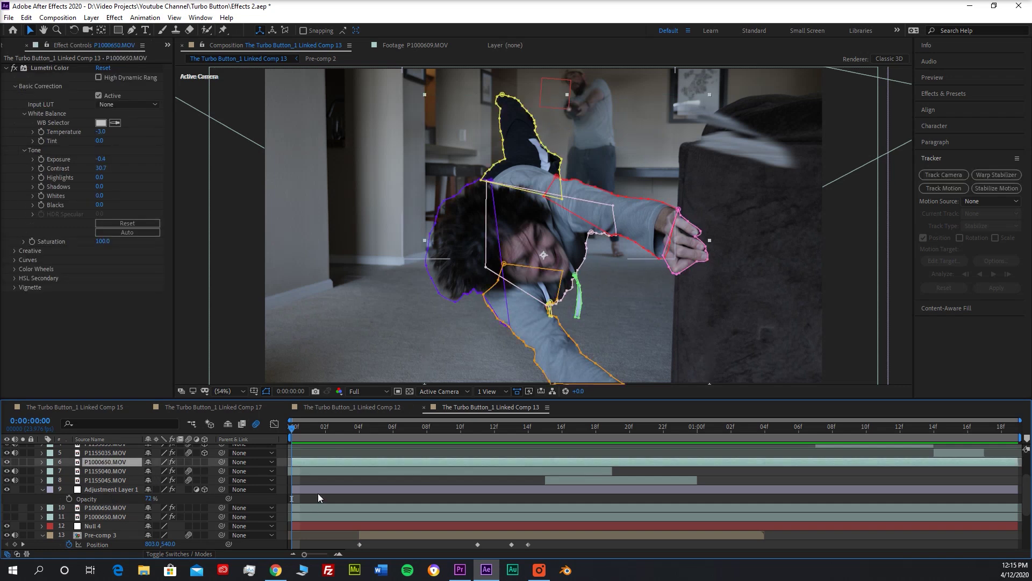
{"action": "left_click_drag", "start_coordinate": [299, 427], "coordinate": [765, 428]}
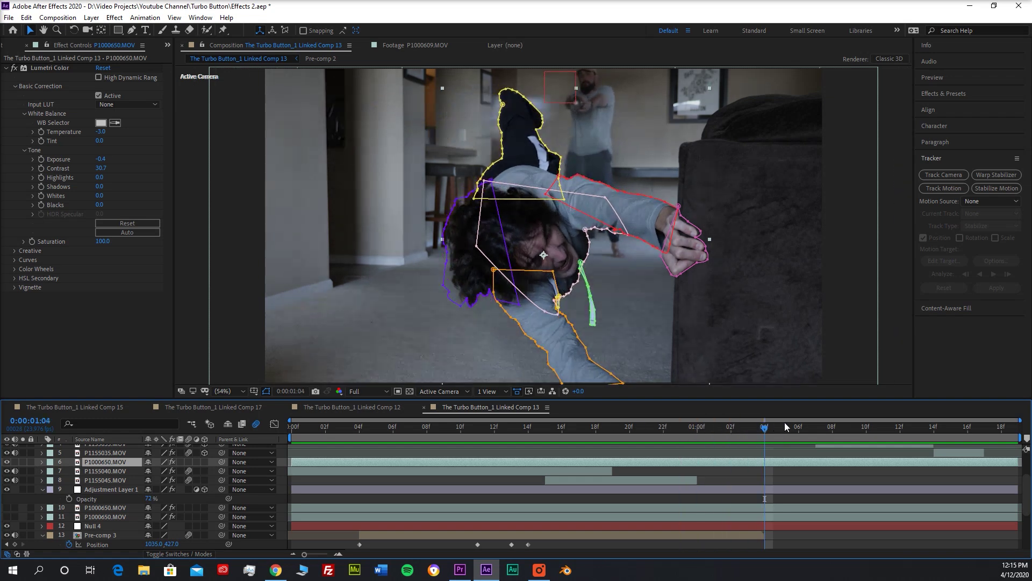
{"action": "left_click_drag", "start_coordinate": [798, 427], "coordinate": [294, 442]}
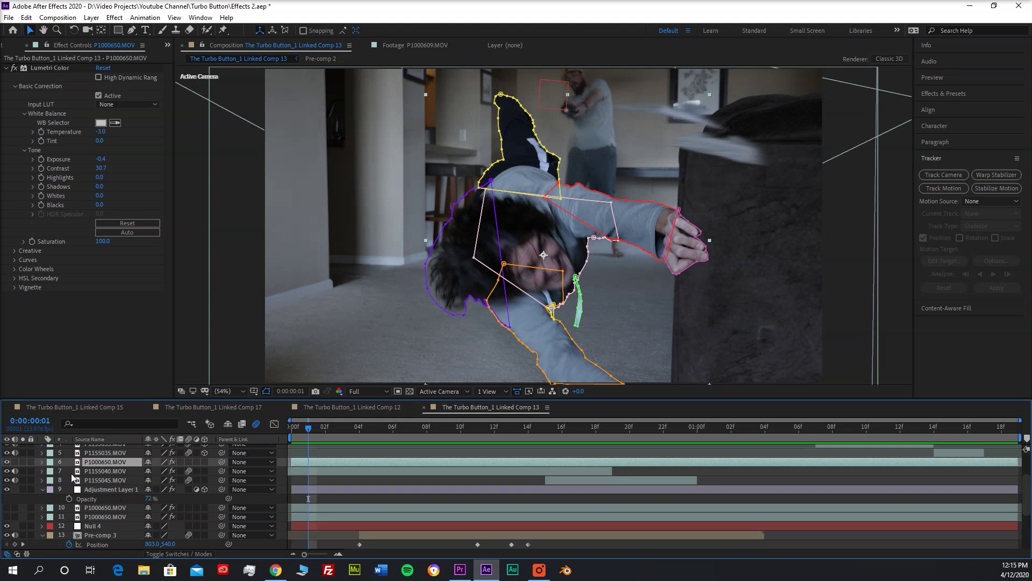
- Expand layer 6's roto masks, scrub to check they track the boy, and preview the shot
{"action": "left_click", "coordinate": [42, 461]}
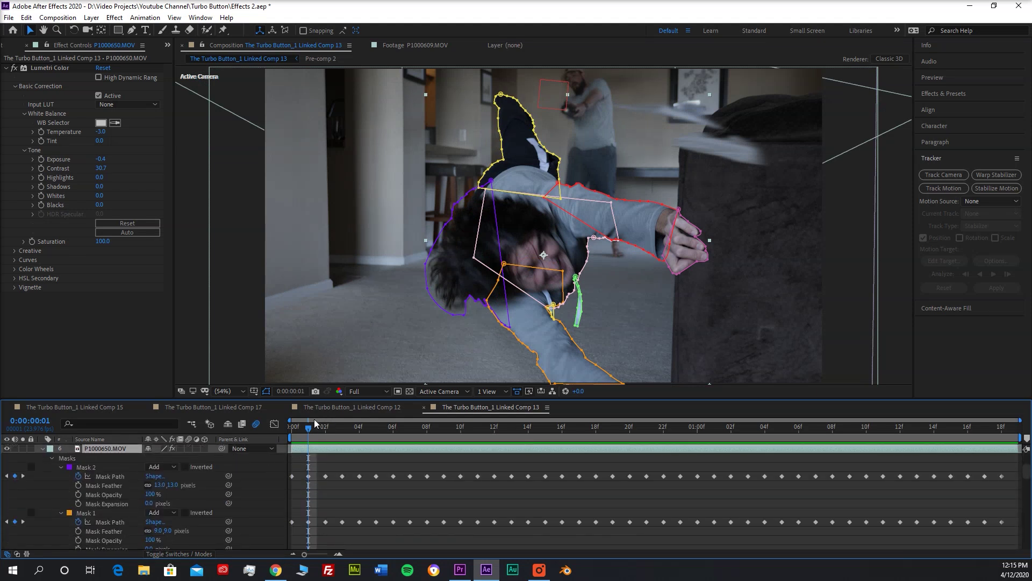
{"action": "left_click_drag", "start_coordinate": [311, 426], "coordinate": [898, 461]}
{"action": "left_click_drag", "start_coordinate": [979, 457], "coordinate": [752, 475]}
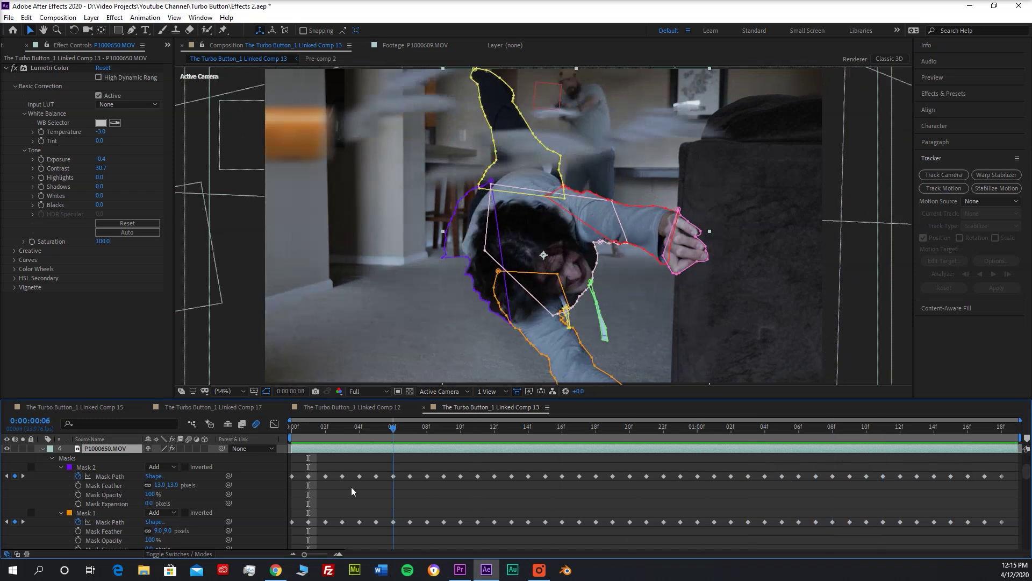
{"action": "key", "text": "space"}
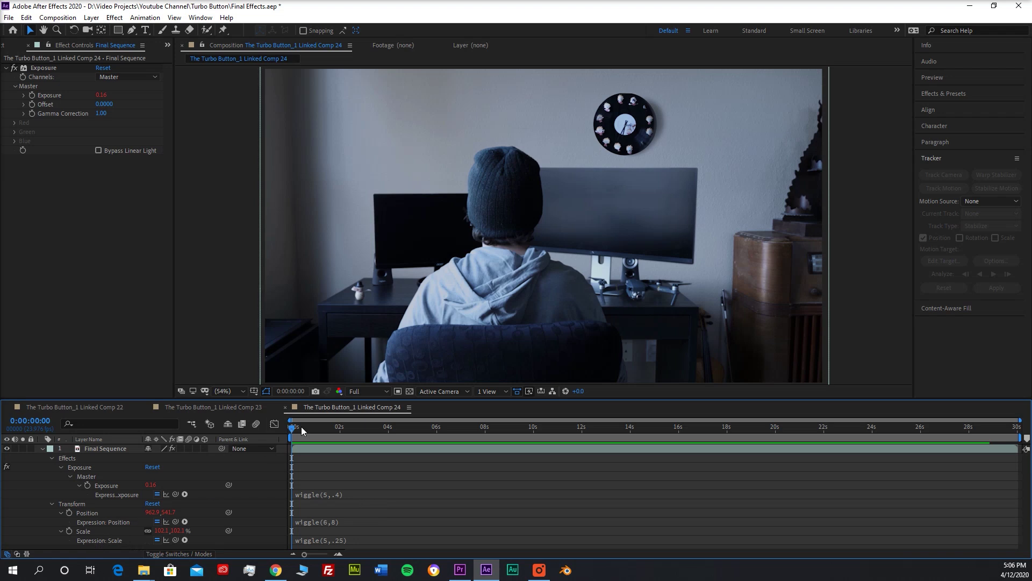
{"action": "left_click_drag", "start_coordinate": [355, 436], "coordinate": [415, 438]}
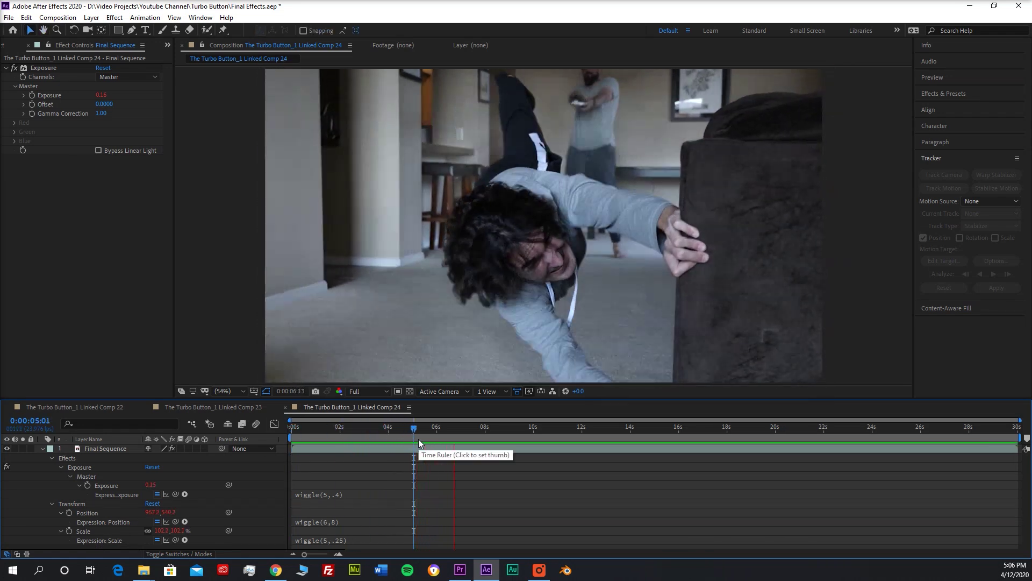